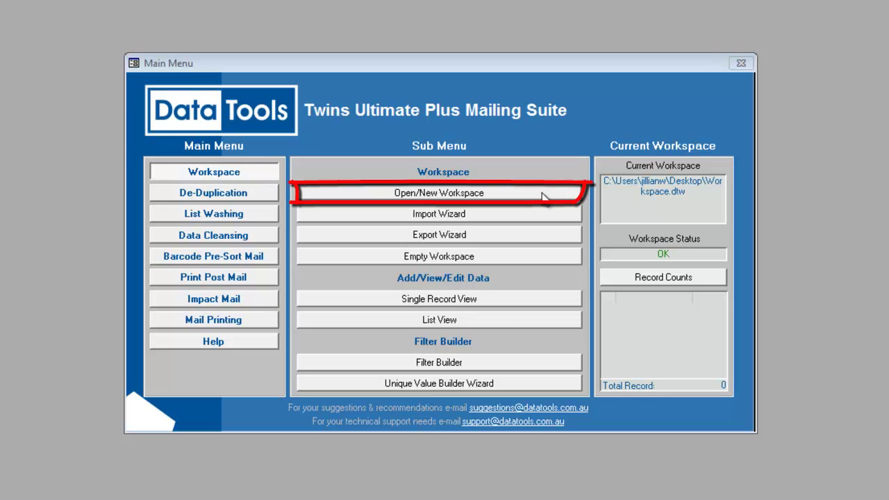
# Step: Create a new workspace named DataTools_Test on the Desktop
pyautogui.click(543, 197)
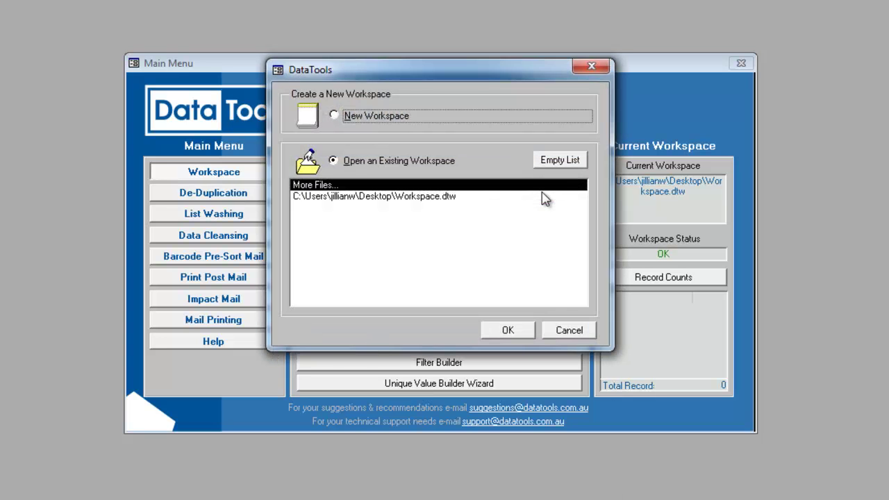
pyautogui.click(457, 115)
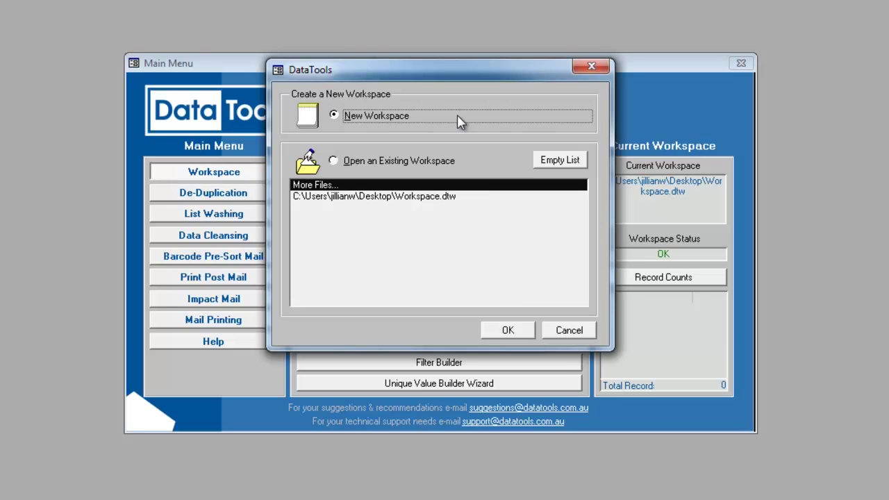
pyautogui.click(508, 330)
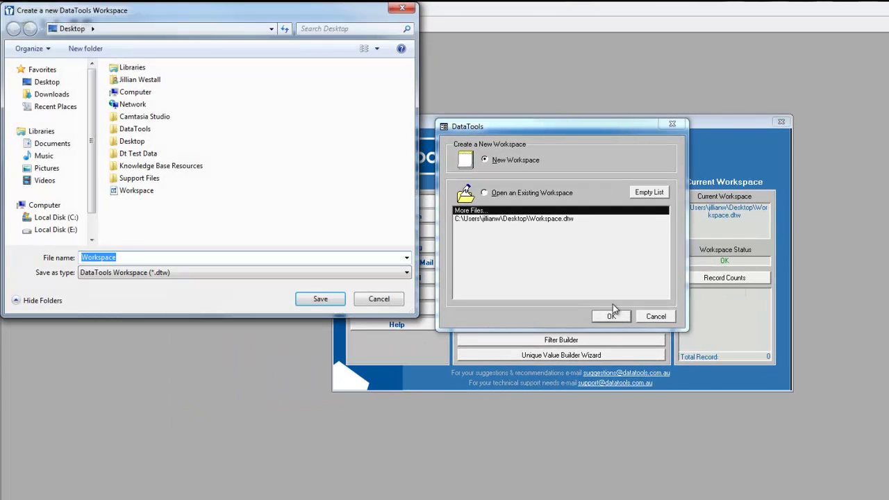
pyautogui.write('DataTools_Tes')
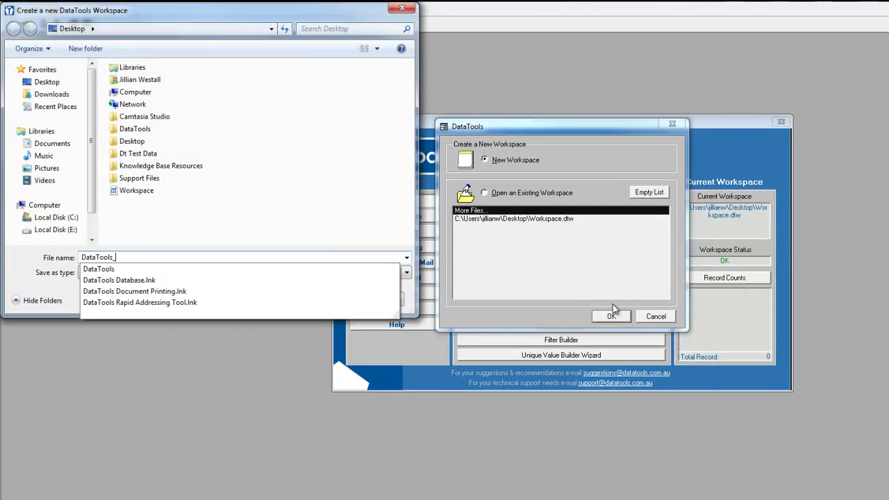
pyautogui.write('t')
pyautogui.click(327, 301)
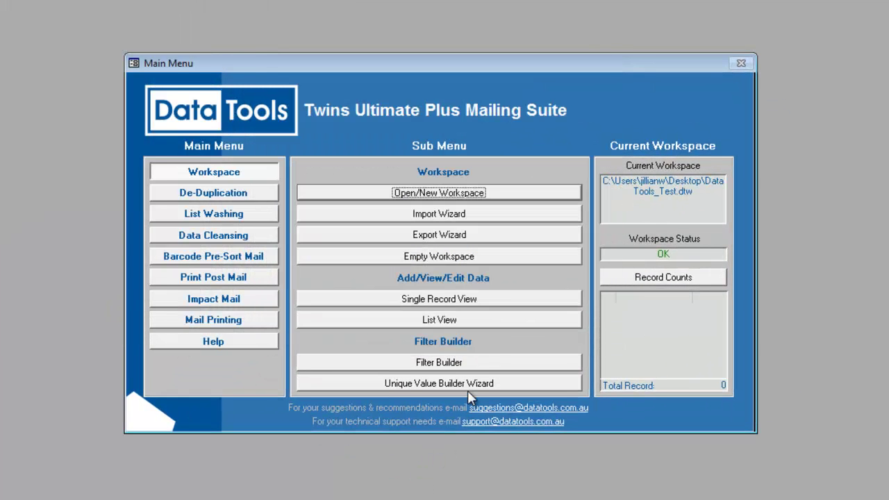
# Step: Start a comma-delimited text import with field names in the first row, using Main Data Set A from the Dt Test Data folder
pyautogui.click(530, 221)
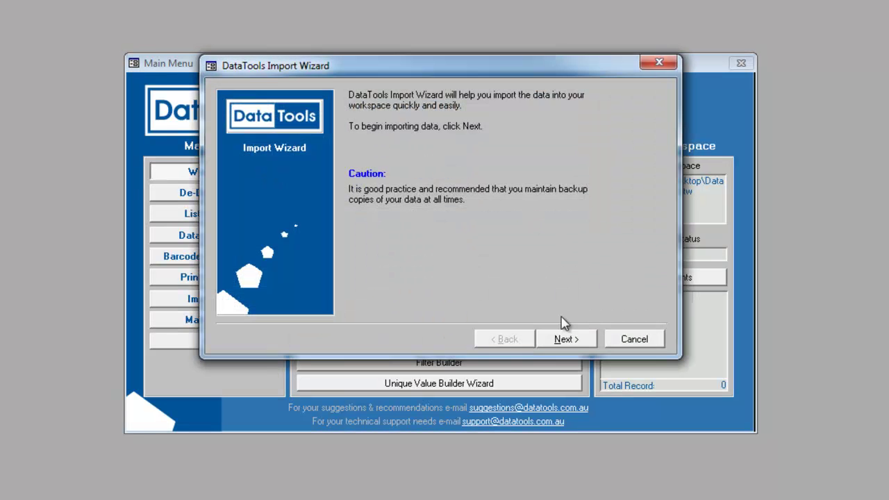
pyautogui.click(581, 343)
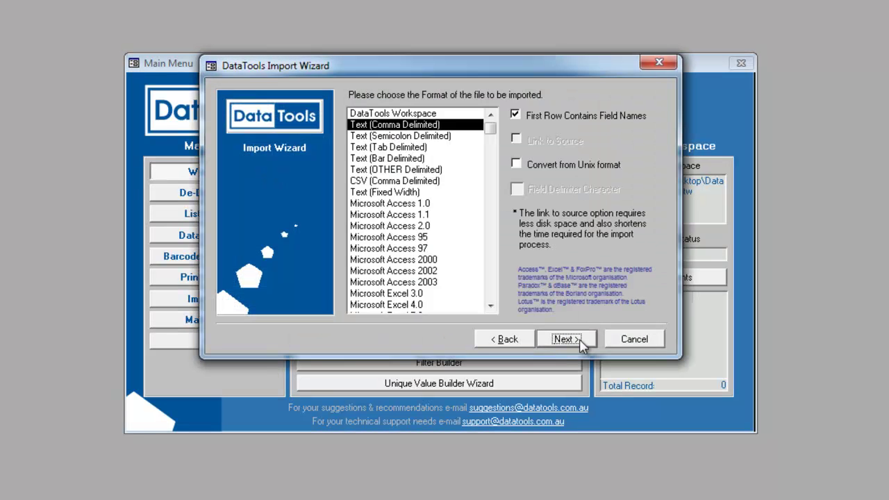
pyautogui.click(491, 130)
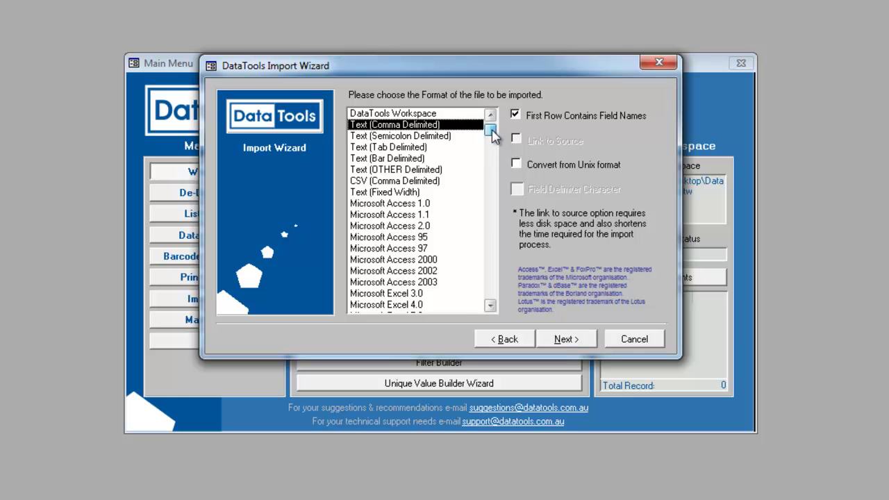
pyautogui.moveTo(491, 123)
pyautogui.mouseDown()
pyautogui.moveTo(496, 308)
pyautogui.moveTo(496, 128)
pyautogui.mouseUp()
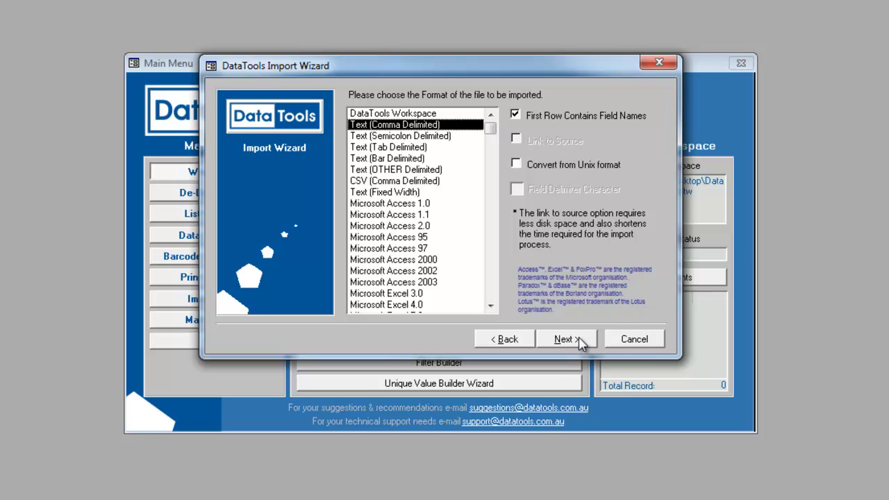
pyautogui.click(582, 340)
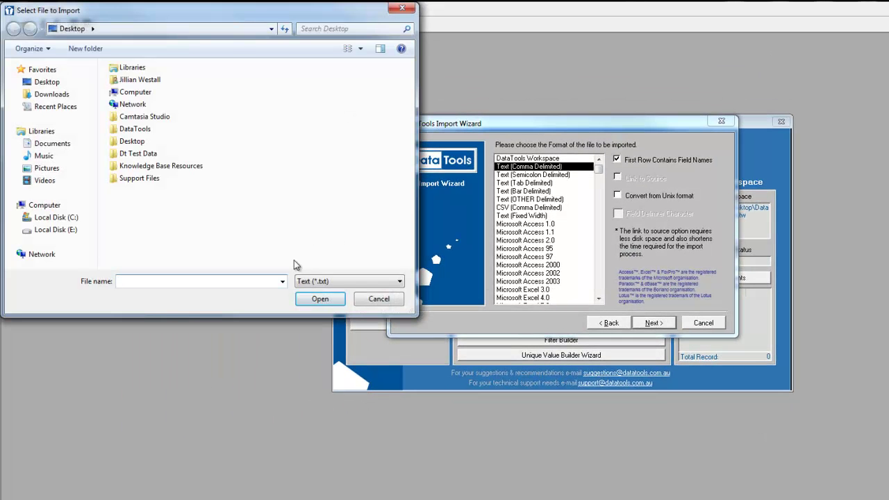
pyautogui.doubleClick(137, 154)
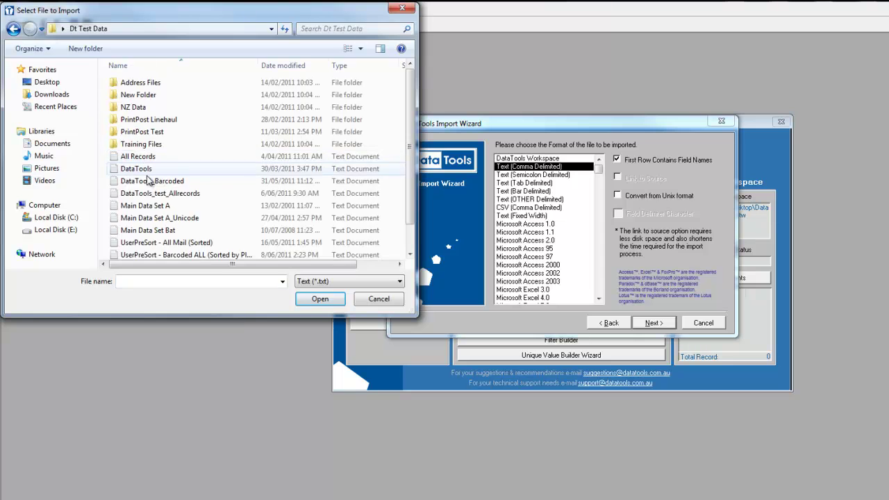
pyautogui.doubleClick(167, 207)
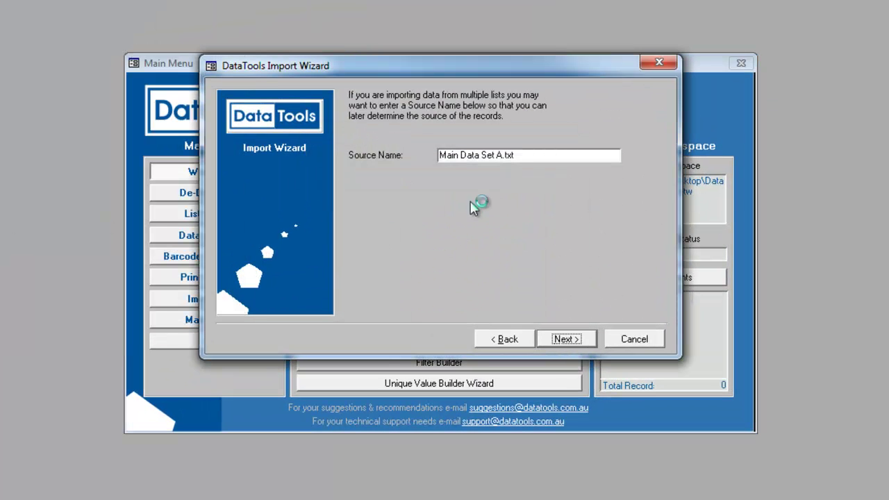
# Step: Set the import's source name to Customer List and continue to the field matching
pyautogui.moveTo(531, 153); pyautogui.dragTo(402, 142)
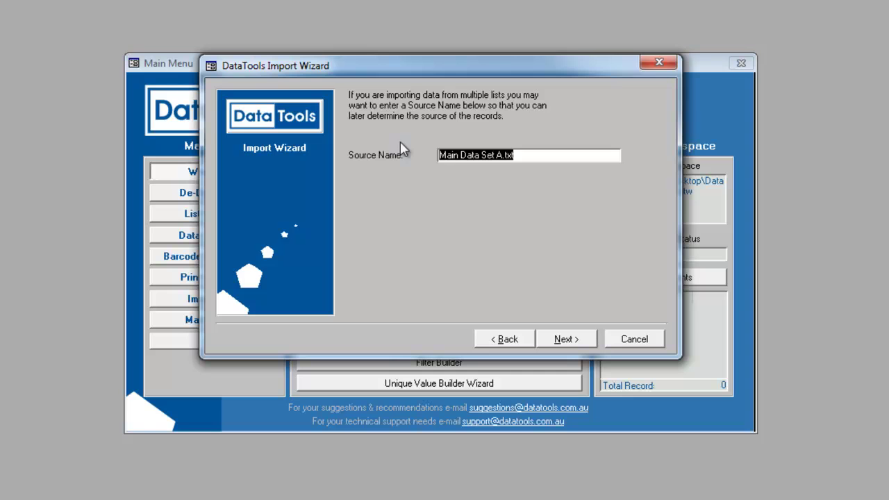
pyautogui.write('Customer List')
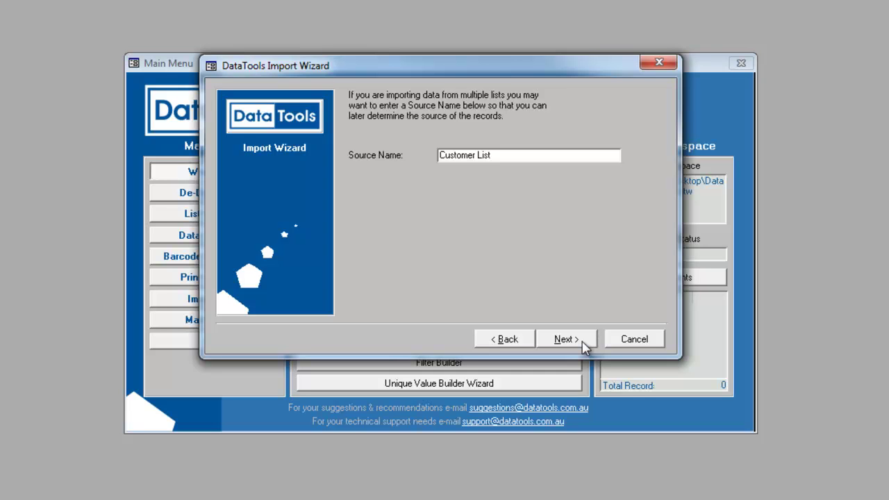
pyautogui.click(582, 343)
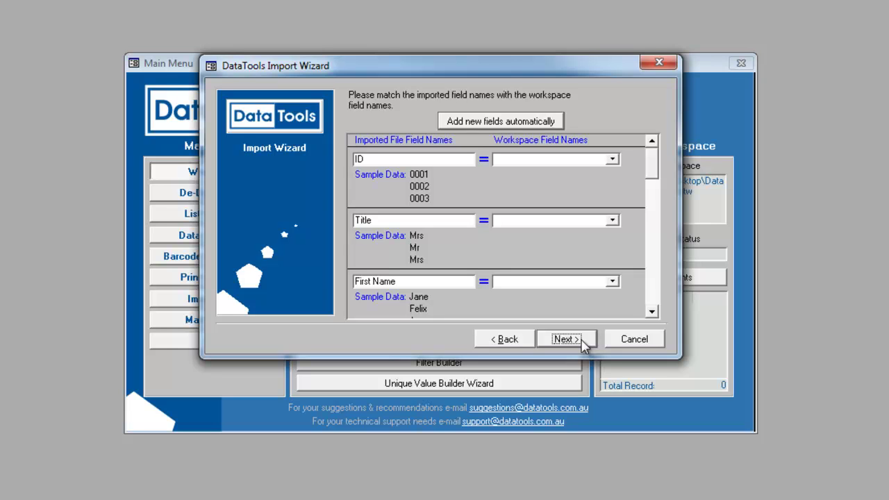
# Step: Match the imported First Name field to a new workspace field named First Name
pyautogui.click(652, 312)
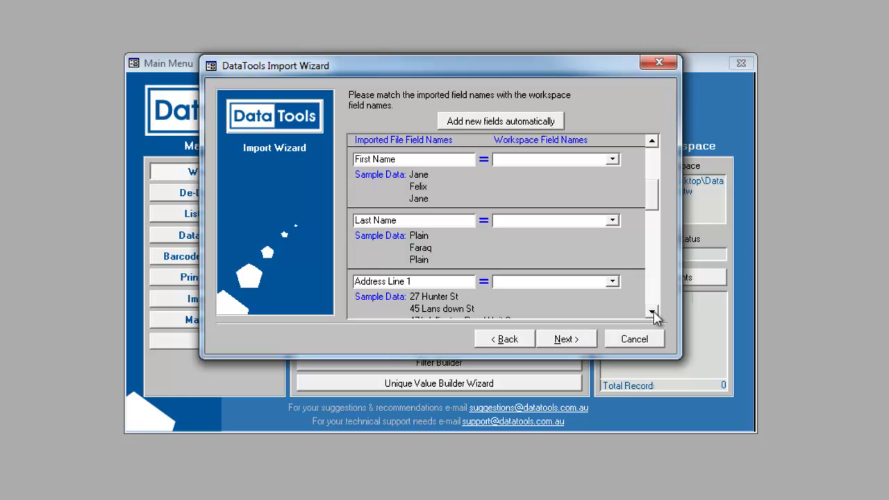
pyautogui.click(612, 159)
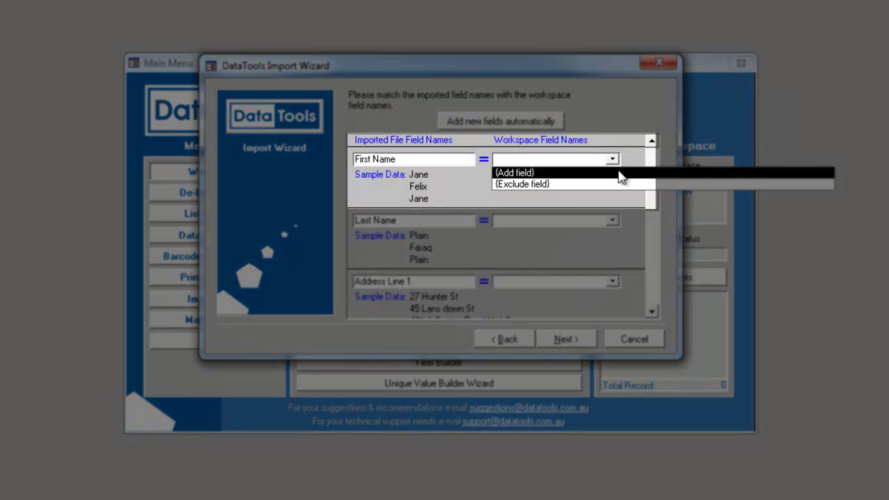
pyautogui.click(621, 174)
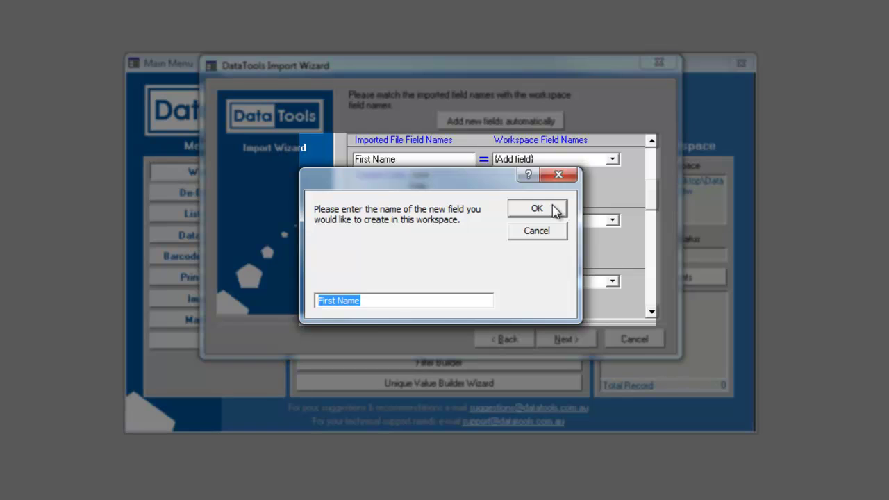
pyautogui.click(556, 210)
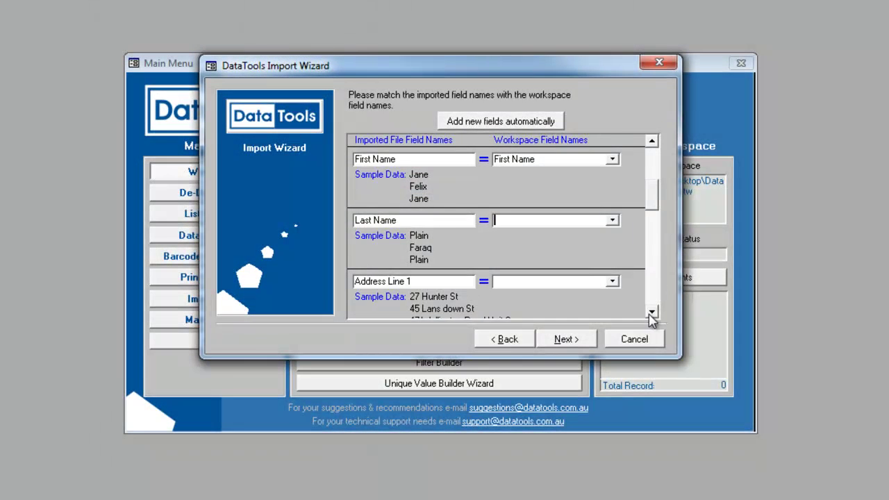
# Step: Match the imported Address Line 1 field to a new workspace field named Address Line 1
pyautogui.click(652, 312)
pyautogui.click(652, 312)
pyautogui.click(614, 160)
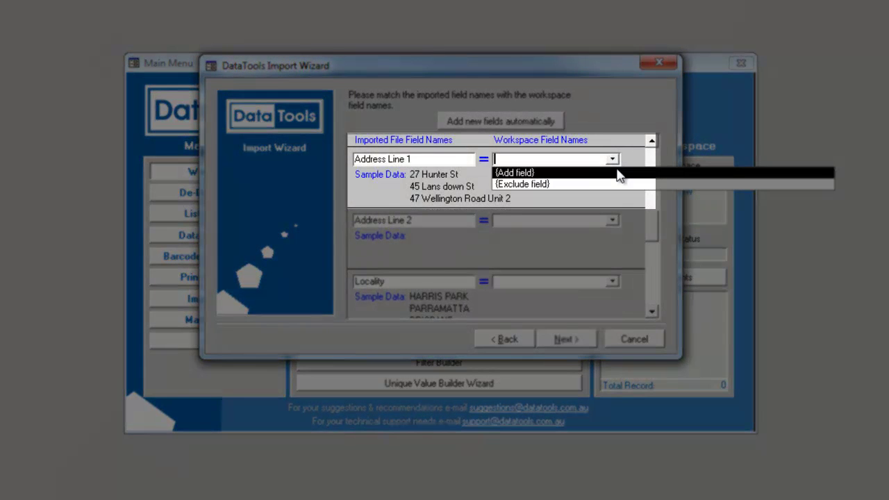
pyautogui.click(619, 174)
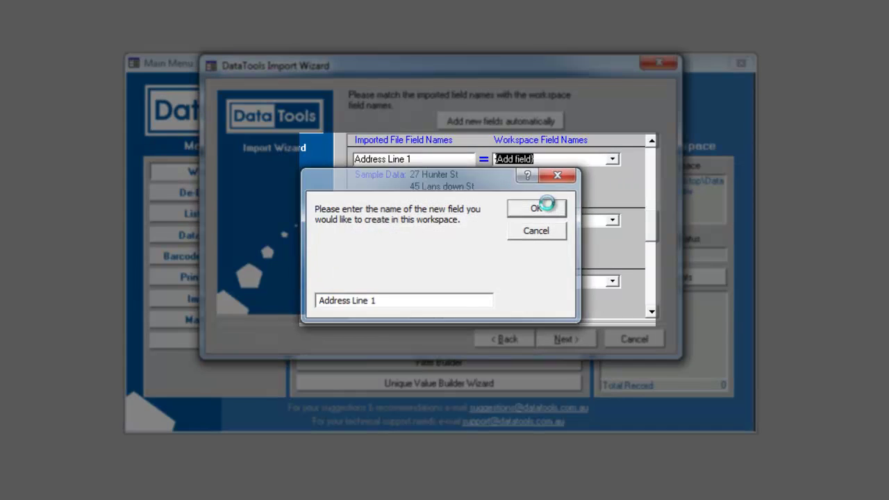
pyautogui.click(546, 207)
# Step: Match the imported Postcode field to a new workspace field named Postcode
pyautogui.click(652, 312)
pyautogui.click(651, 312)
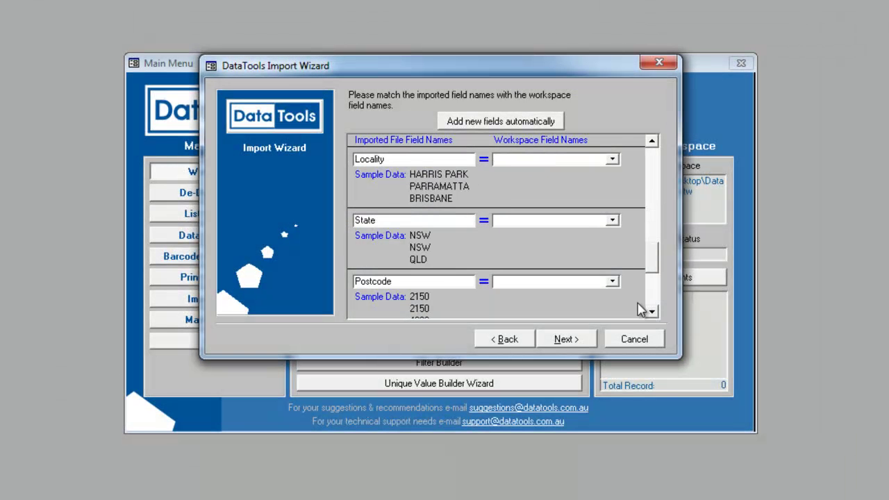
pyautogui.click(651, 312)
pyautogui.click(612, 220)
pyautogui.click(614, 235)
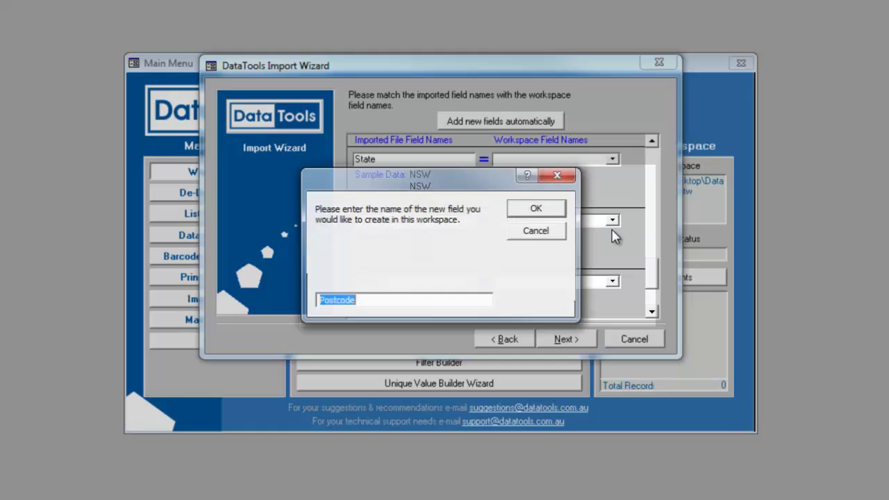
pyautogui.click(560, 211)
# Step: Match the imported Locality field to a new workspace field named Suburb
pyautogui.click(651, 142)
pyautogui.click(652, 142)
pyautogui.click(612, 220)
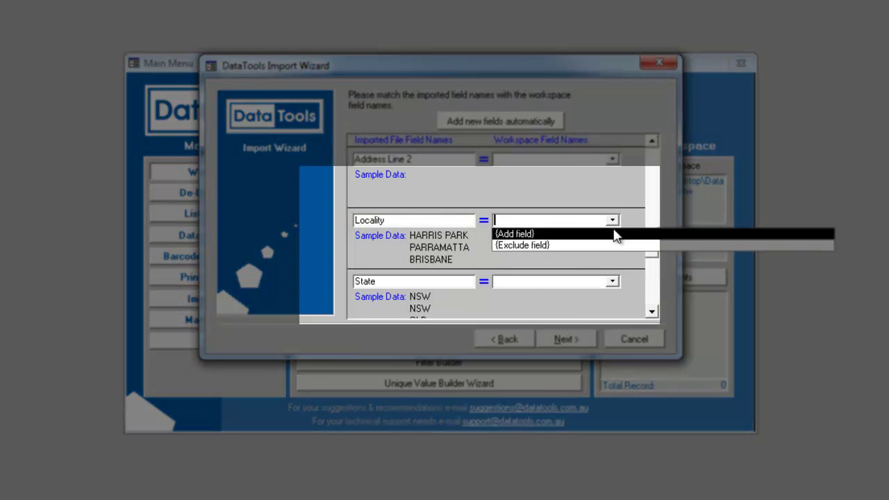
pyautogui.click(615, 234)
pyautogui.write('Suburb')
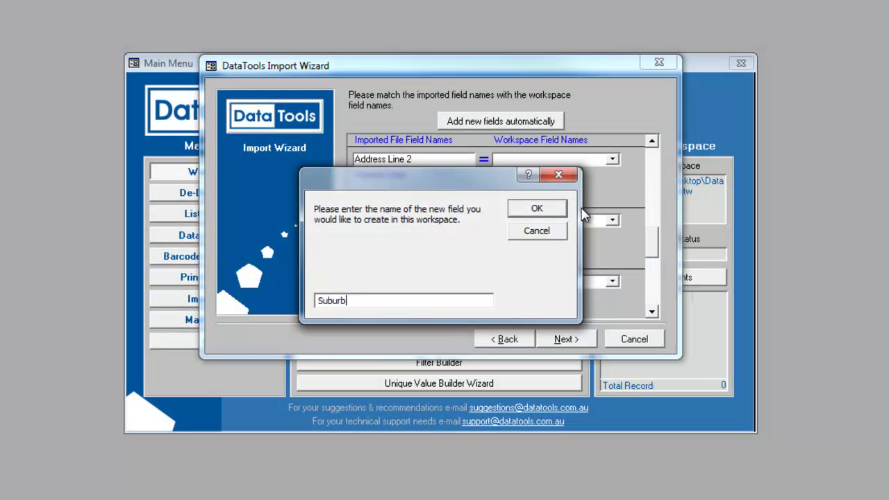
pyautogui.click(553, 210)
# Step: Match the imported ID field to a new workspace field named Reference Number
pyautogui.click(651, 141)
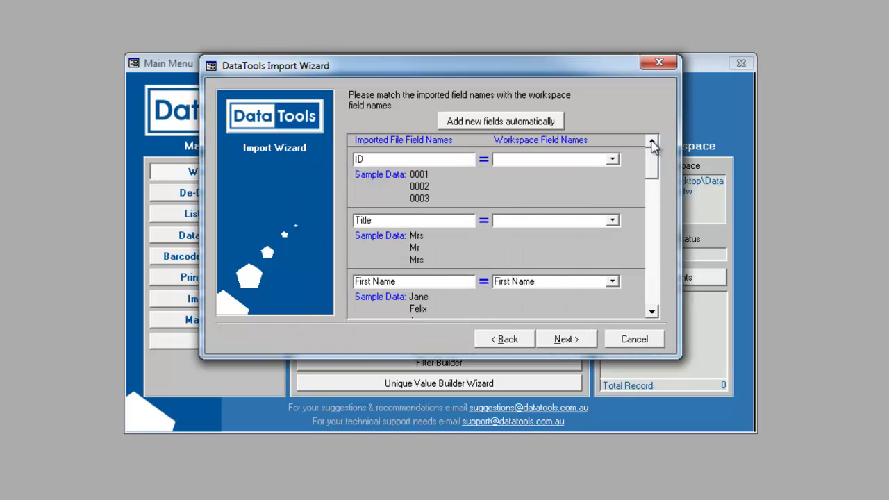
pyautogui.click(612, 159)
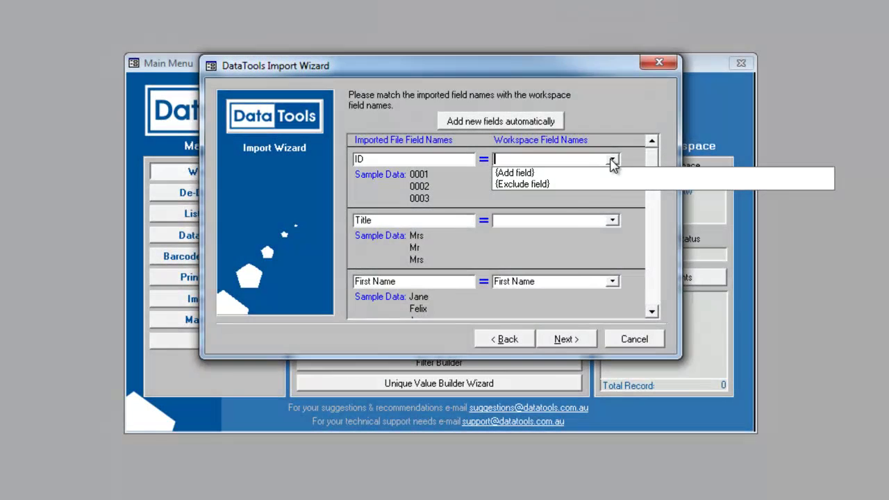
pyautogui.click(609, 170)
pyautogui.write('Reference Number')
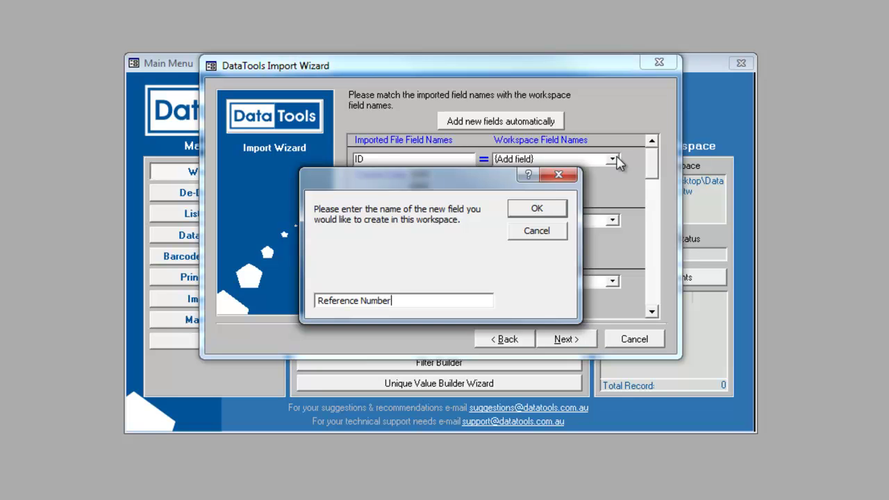
pyautogui.click(560, 208)
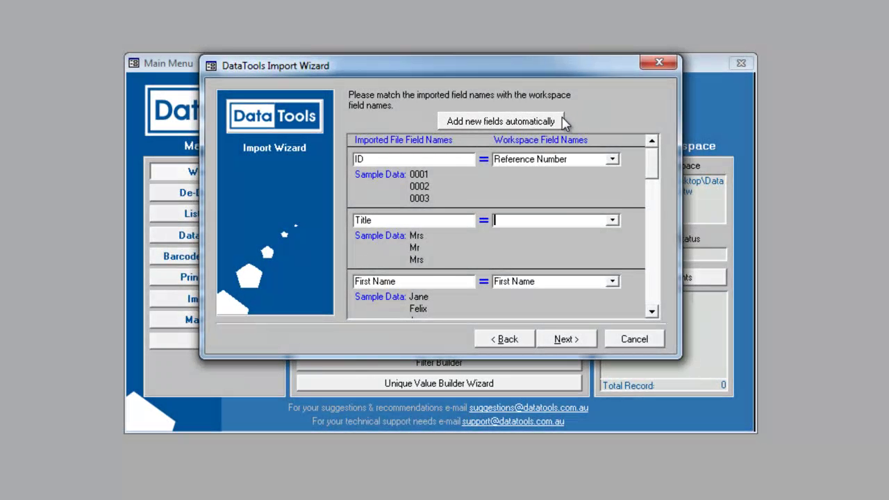
# Step: Add workspace fields automatically for all remaining unmatched imported fields and review the resulting matches
pyautogui.click(560, 122)
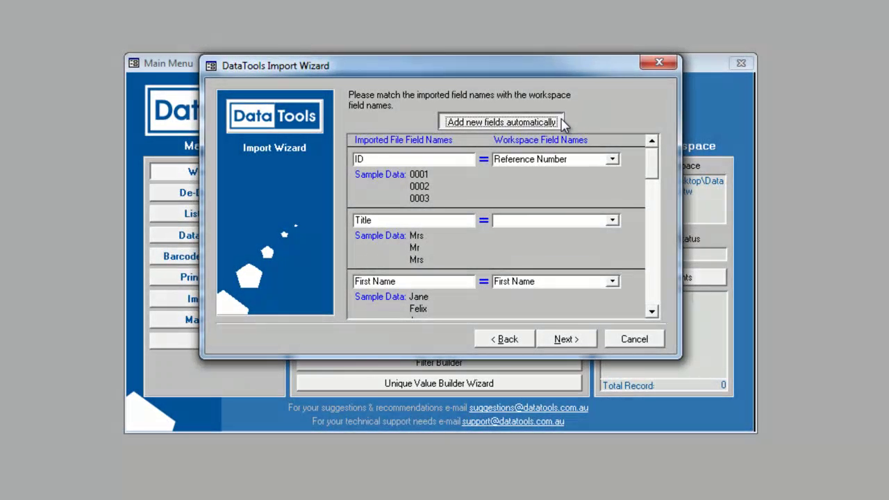
pyautogui.click(652, 141)
pyautogui.click(653, 312)
pyautogui.click(653, 312)
pyautogui.click(653, 141)
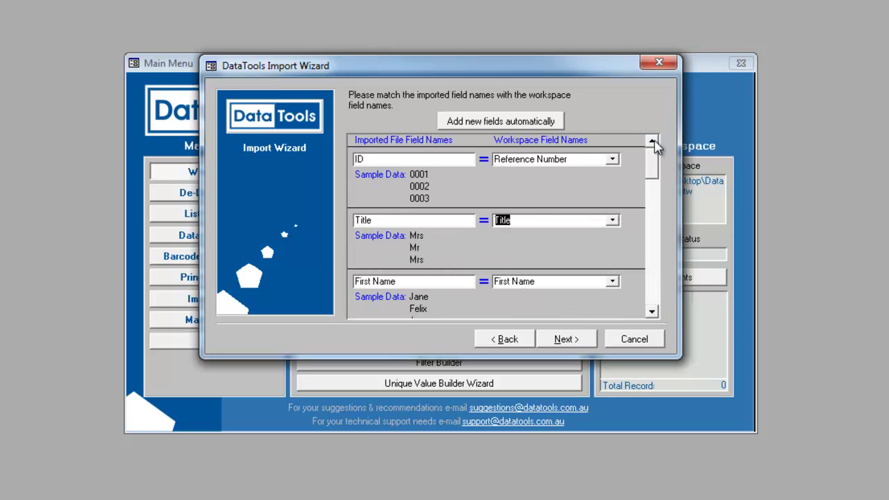
# Step: Run the import with the matched fields and list the workspace's record counts by source
pyautogui.click(588, 341)
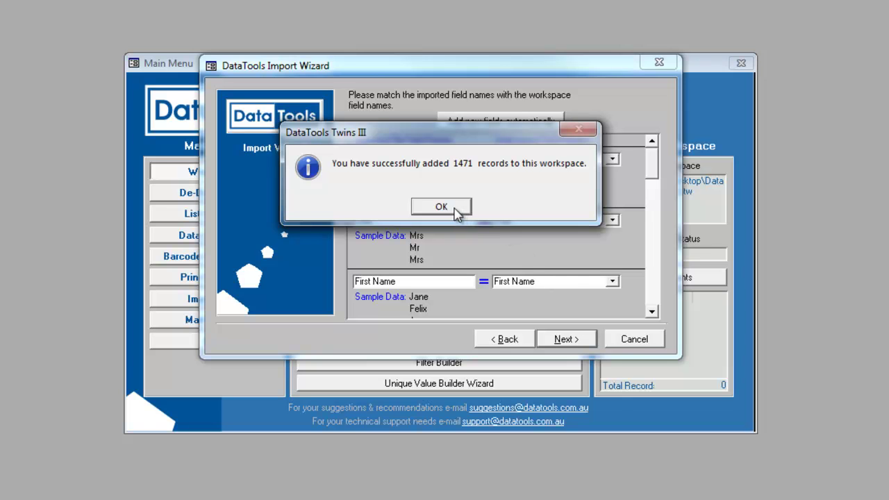
pyautogui.click(457, 211)
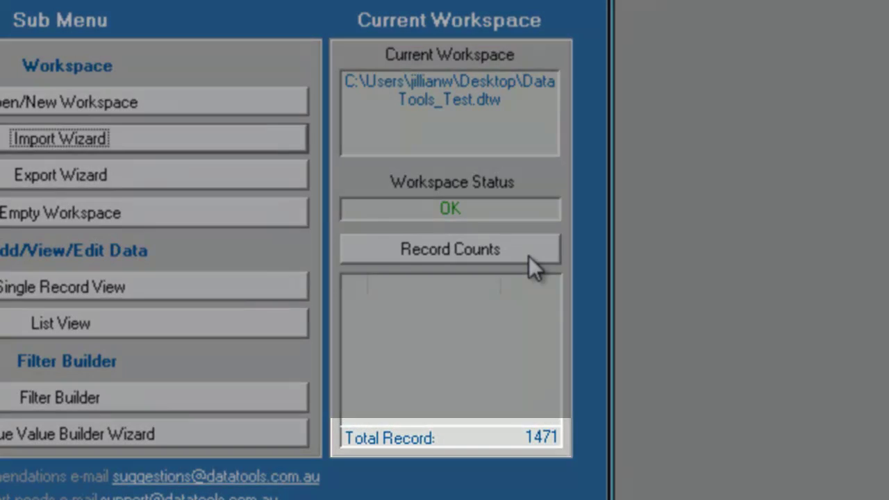
pyautogui.click(529, 256)
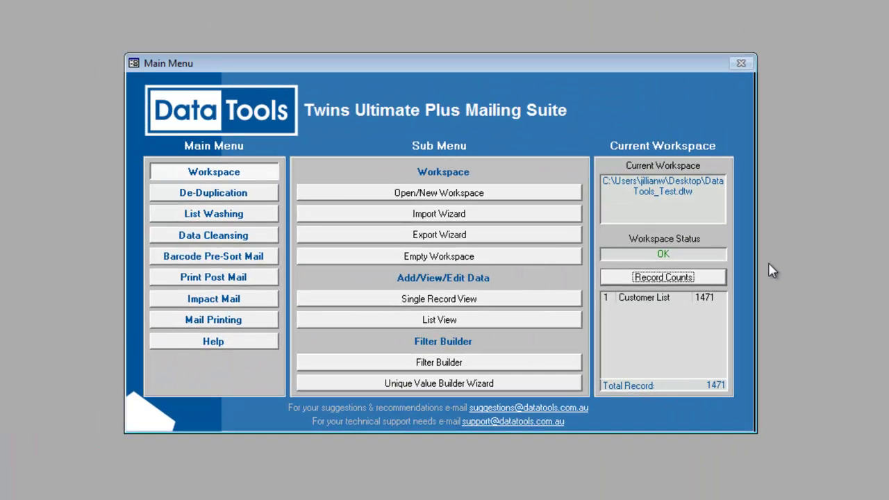
# Step: Start another import in Microsoft Access 97 format, linked to source, and choose the Main Data Set B table
pyautogui.click(549, 217)
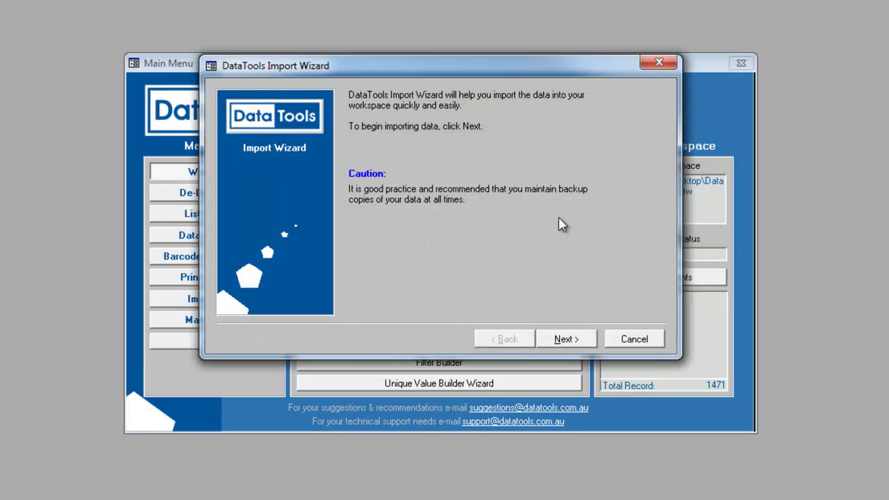
pyautogui.click(581, 342)
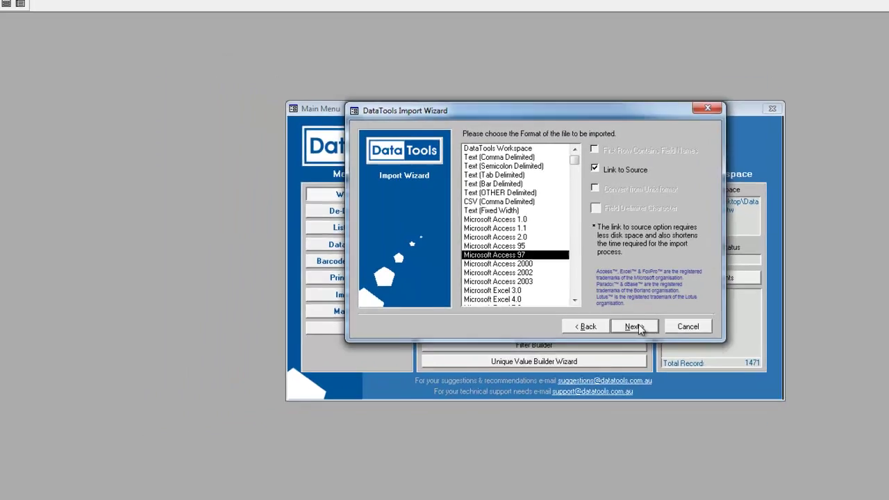
pyautogui.click(569, 339)
pyautogui.doubleClick(146, 153)
pyautogui.doubleClick(158, 154)
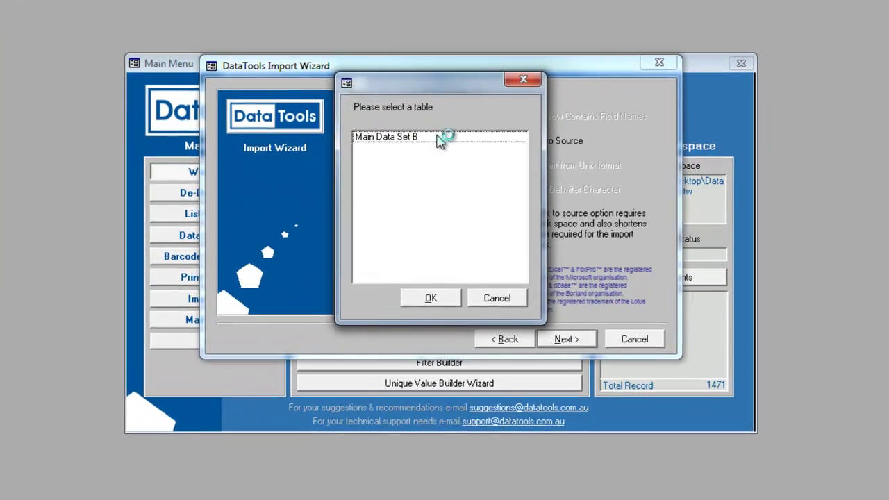
pyautogui.doubleClick(496, 155)
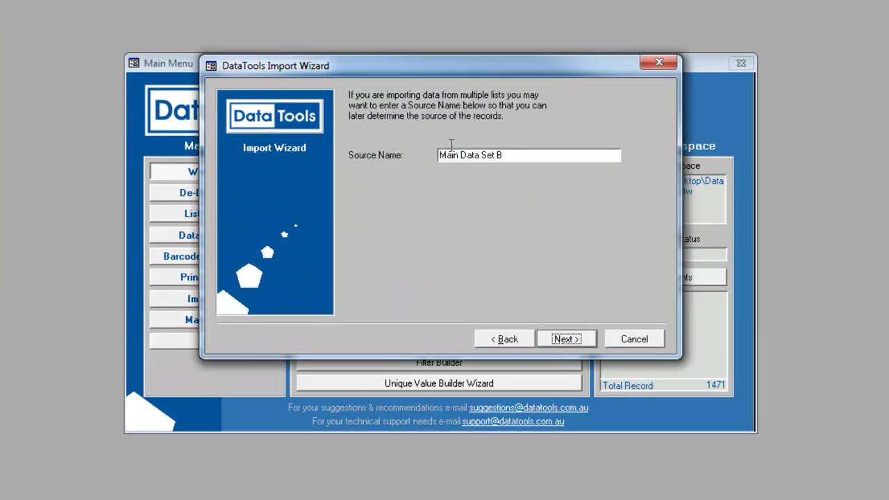
# Step: Set the imported data's source name to Prospect List and proceed to field matching
pyautogui.moveTo(516, 154); pyautogui.dragTo(401, 151)
pyautogui.write('Prospect List')
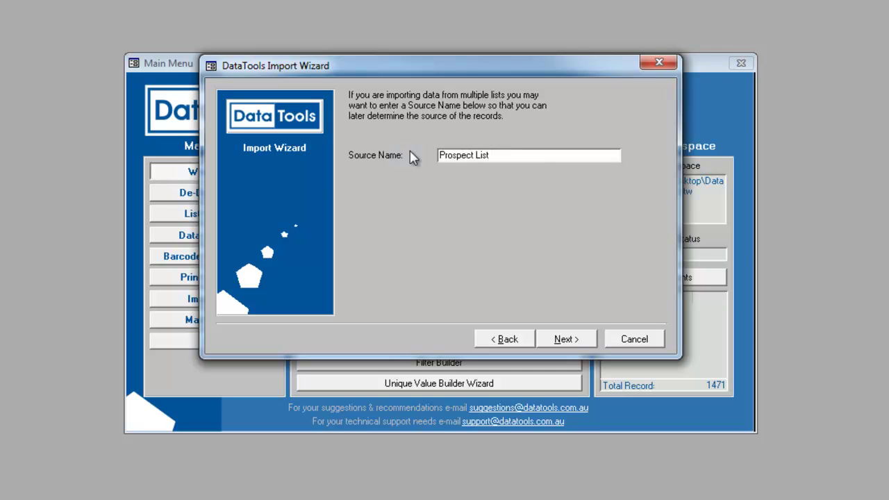
pyautogui.click(582, 340)
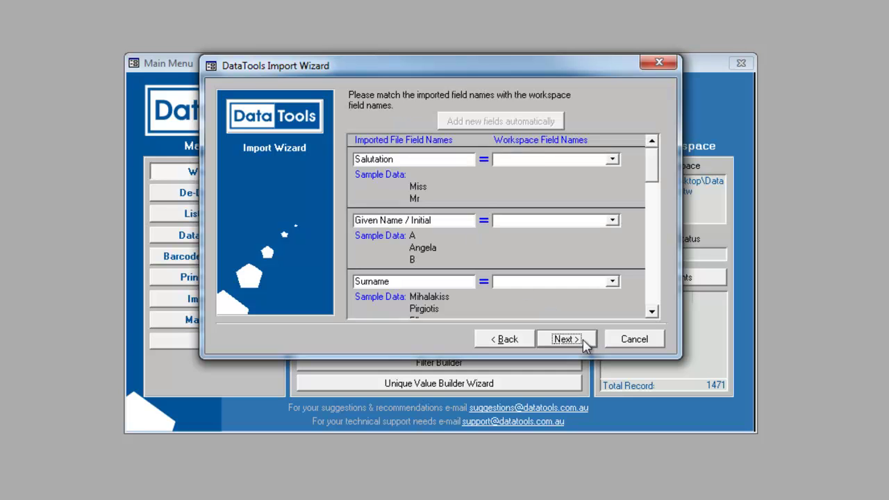
# Step: Match the imported Salutation, Given Name / Initial and Surname fields to Title, First Name and Last Name
pyautogui.click(613, 159)
pyautogui.click(609, 205)
pyautogui.click(610, 223)
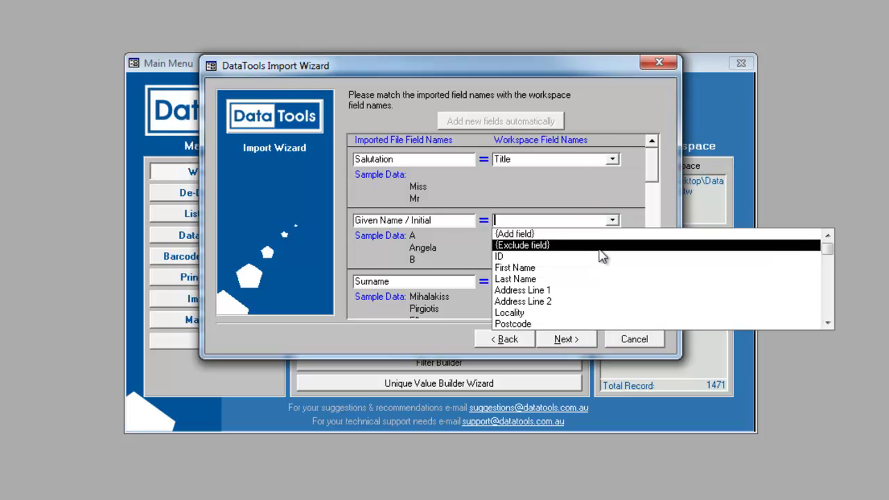
pyautogui.click(595, 270)
pyautogui.click(613, 283)
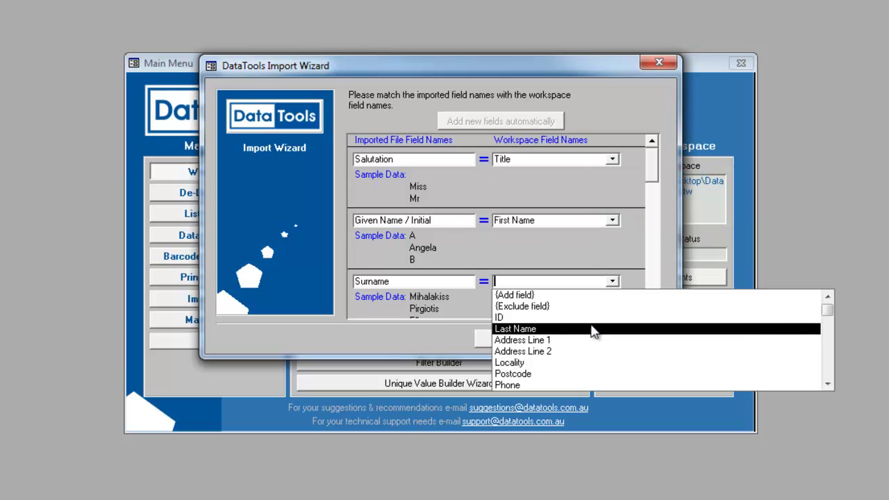
pyautogui.click(591, 331)
# Step: Match the imported Add1, Add2 and Suburb / Town fields to Address Line 1, Address Line 2 and Suburb
pyautogui.click(612, 158)
pyautogui.click(609, 208)
pyautogui.click(612, 220)
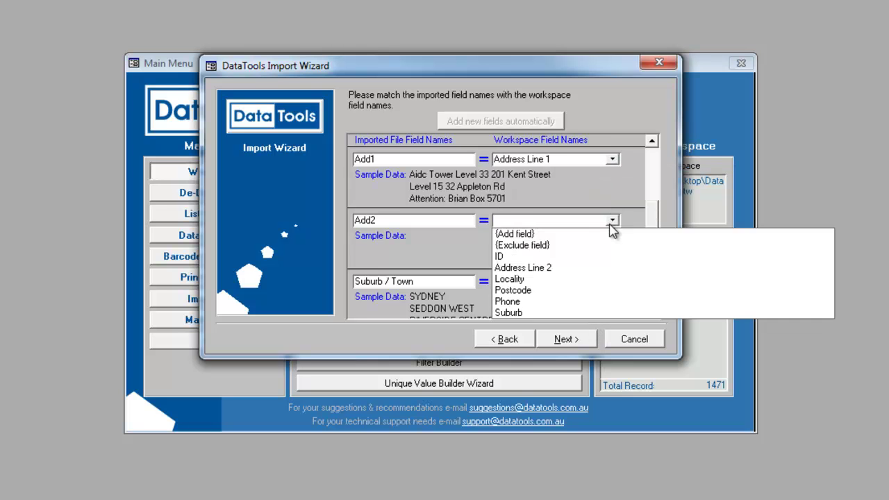
pyautogui.click(609, 280)
pyautogui.click(610, 280)
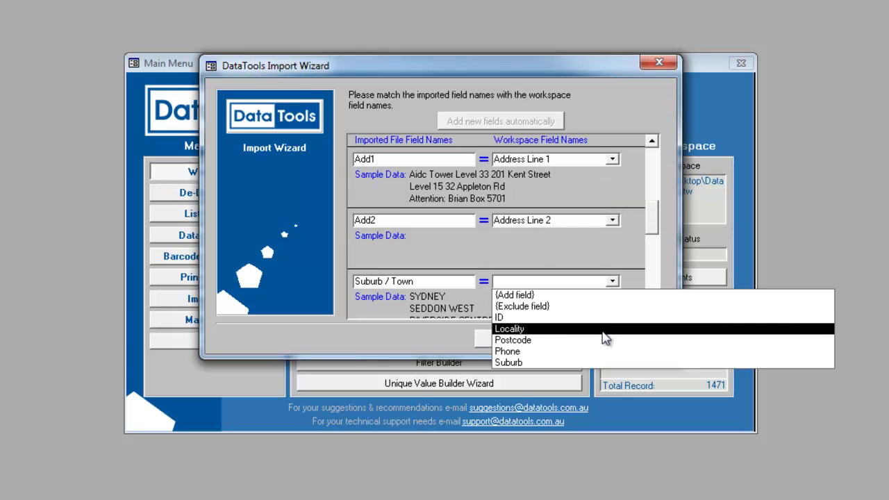
pyautogui.click(602, 362)
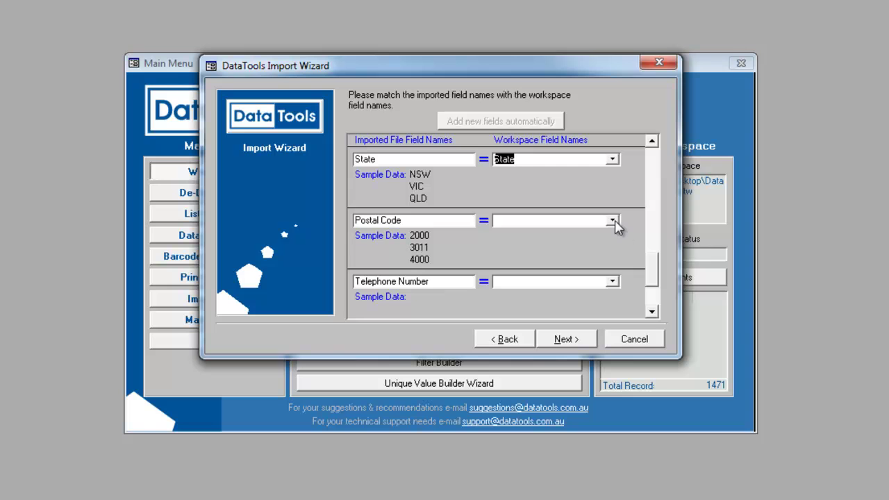
# Step: Match the imported Postal Code field to Postcode and Telephone Number to Phone
pyautogui.click(614, 221)
pyautogui.click(596, 280)
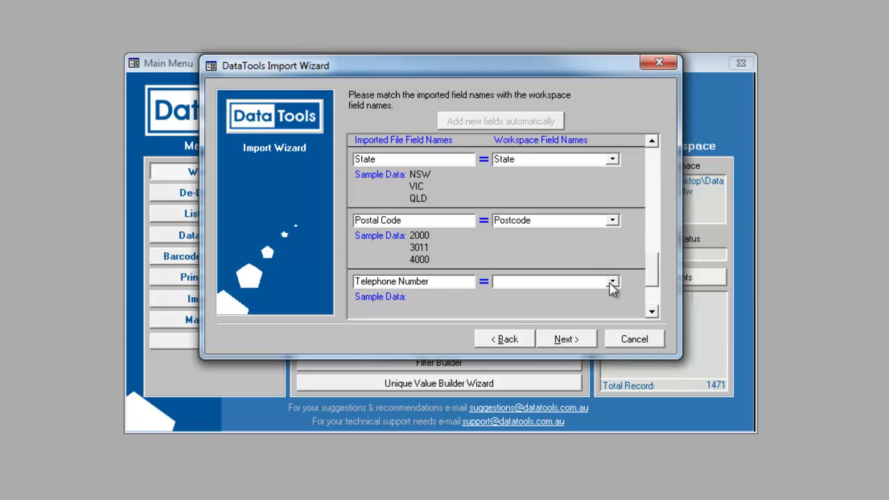
pyautogui.click(611, 284)
pyautogui.click(601, 342)
pyautogui.click(652, 312)
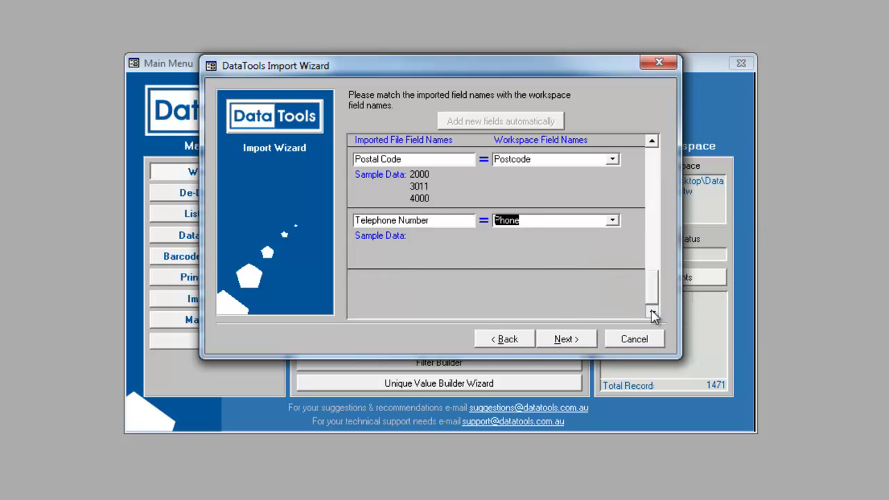
pyautogui.click(653, 141)
# Step: Import the Prospect List records into the workspace and refresh the record counts by source
pyautogui.click(567, 339)
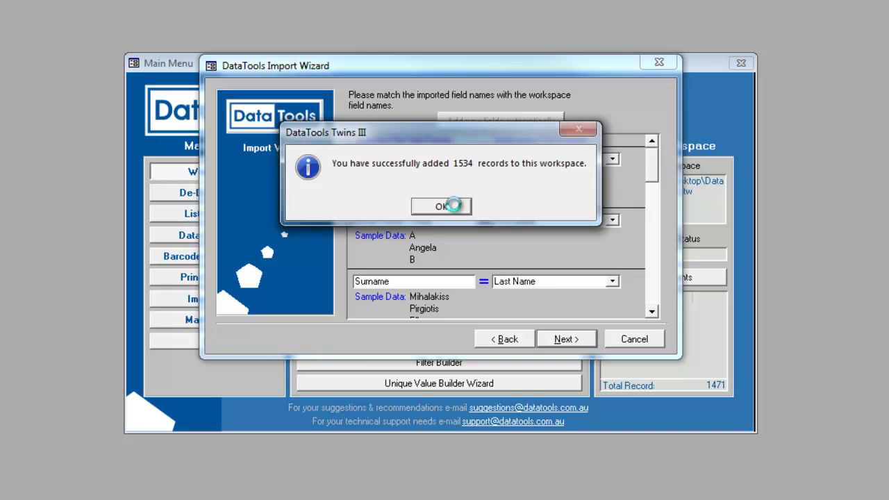
pyautogui.click(452, 205)
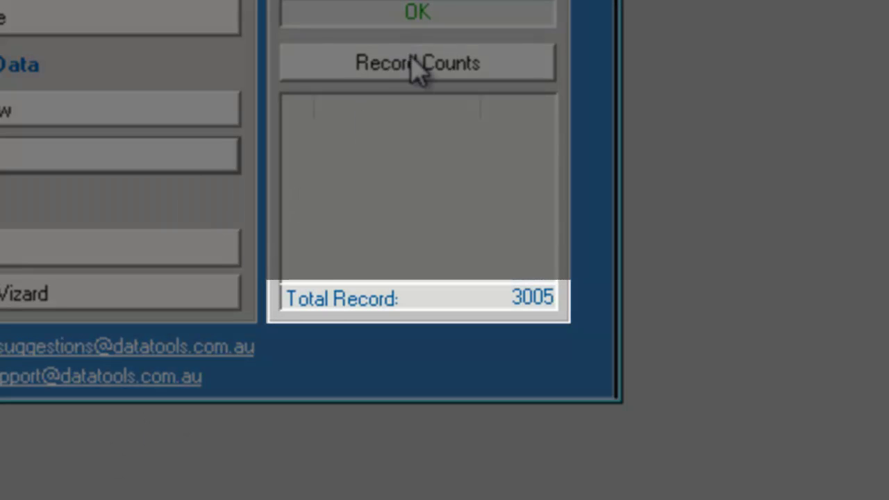
pyautogui.click(411, 63)
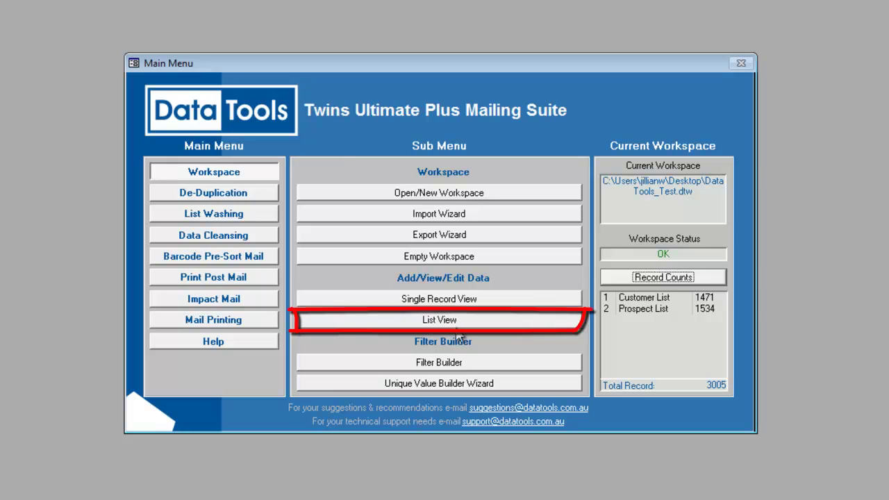
# Step: Open the list of all workspace records and examine the Source column where Customer List records give way to Prospect List records
pyautogui.click(457, 326)
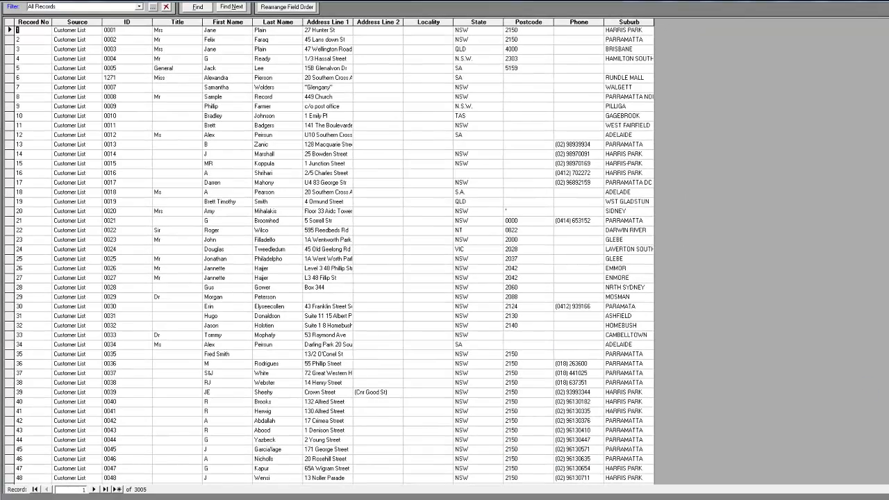
pyautogui.scroll(-20, 334, 254)
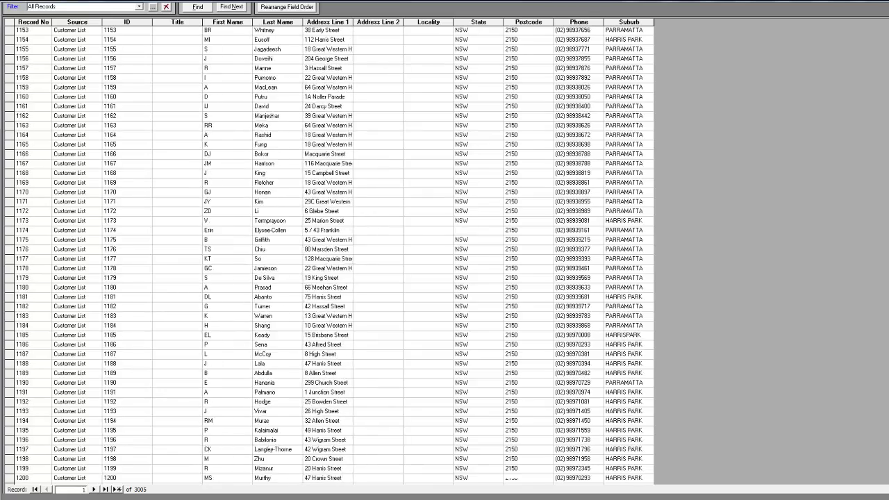
pyautogui.scroll(-20, 333, 254)
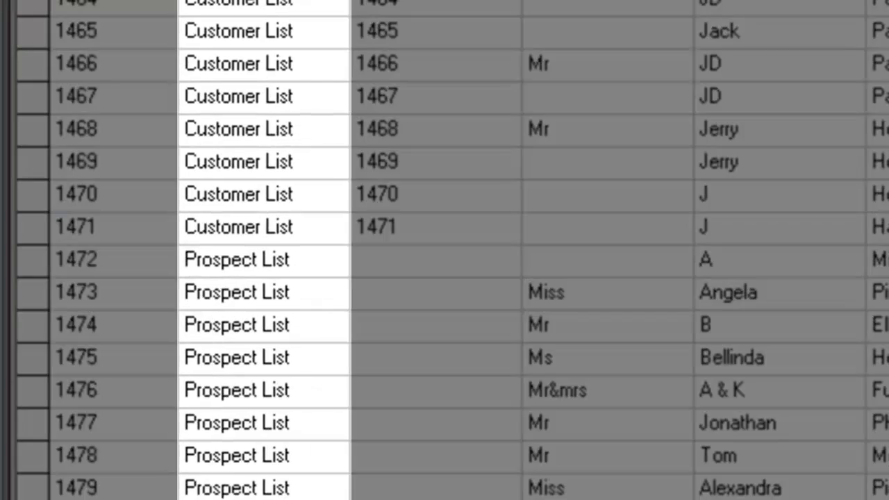